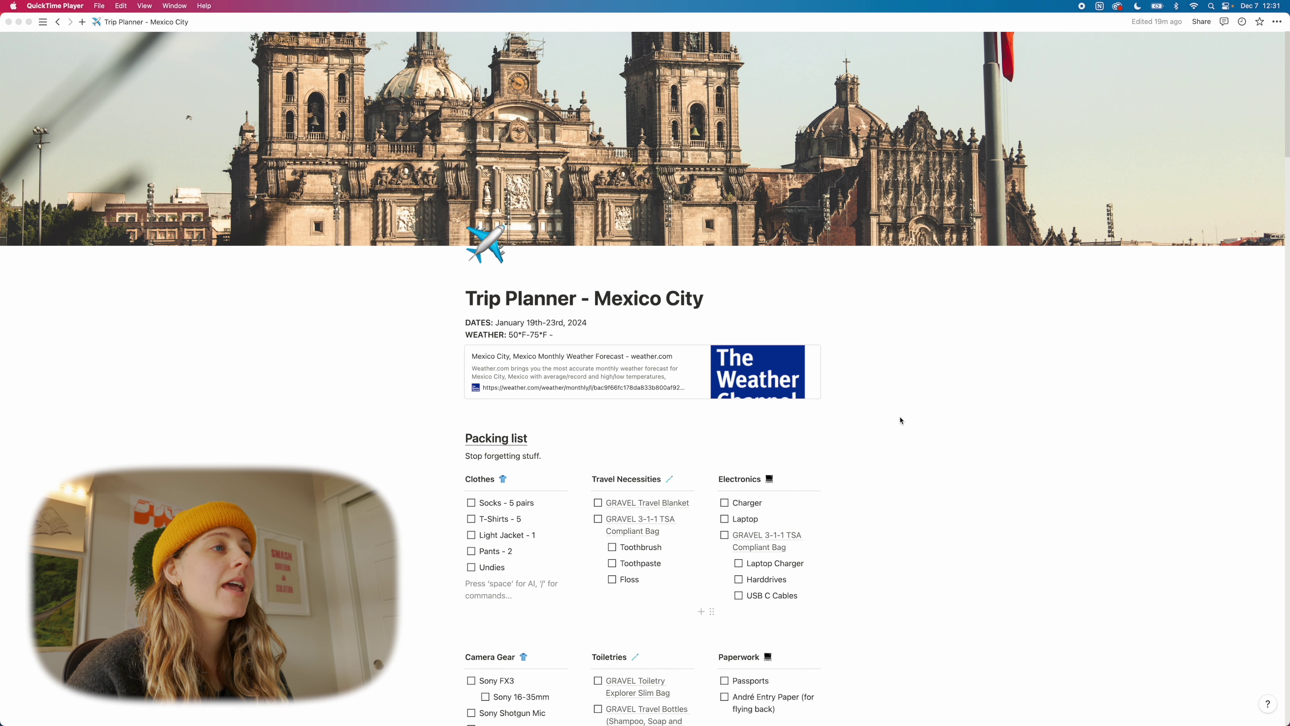
# Select the DATES line, then place the caret at the end of the 50°F-75°F WEATHER line
pyautogui.scroll(-3, 790, 369)
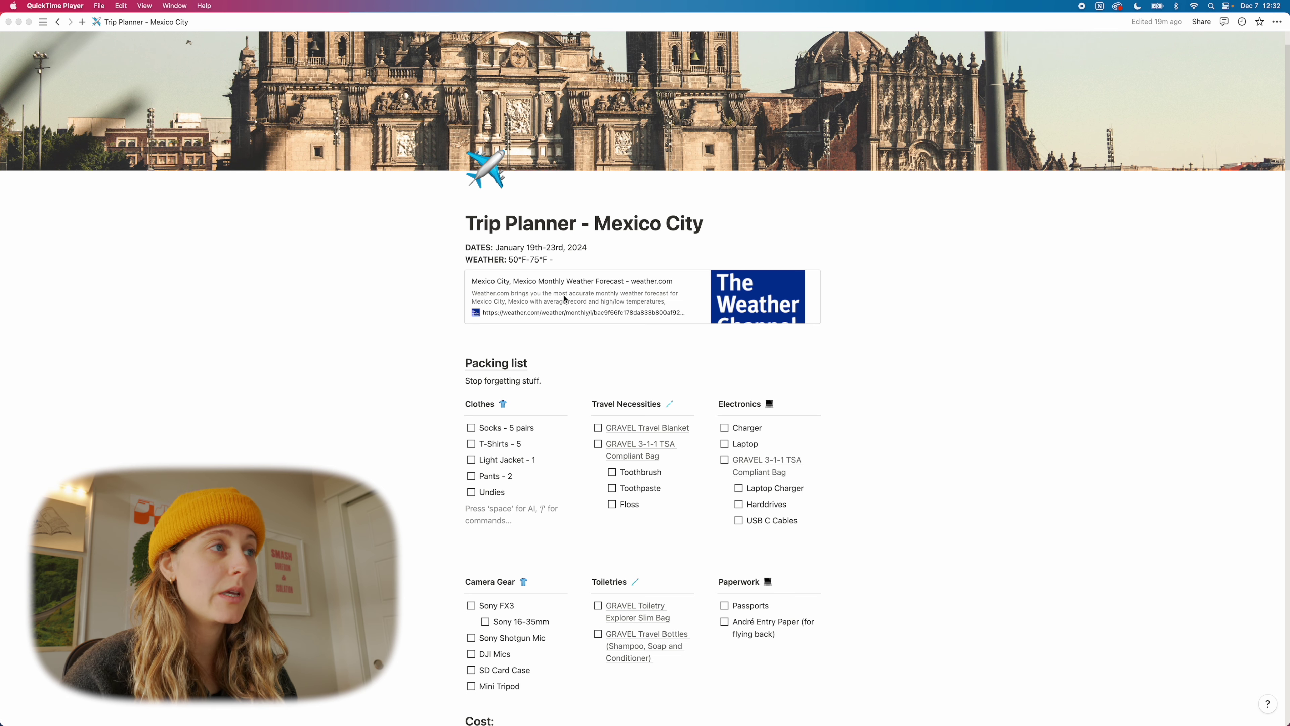
pyautogui.doubleClick(477, 243)
pyautogui.moveTo(474, 241); pyautogui.dragTo(592, 247)
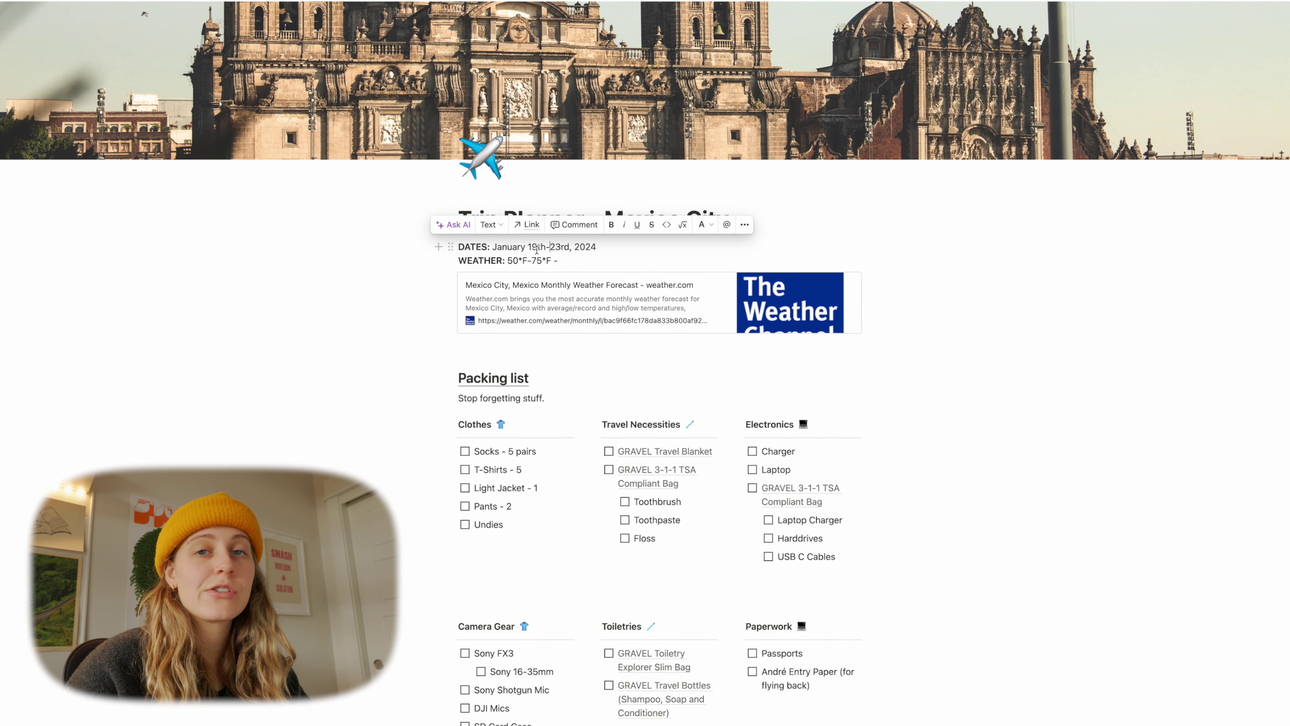
pyautogui.click(595, 252)
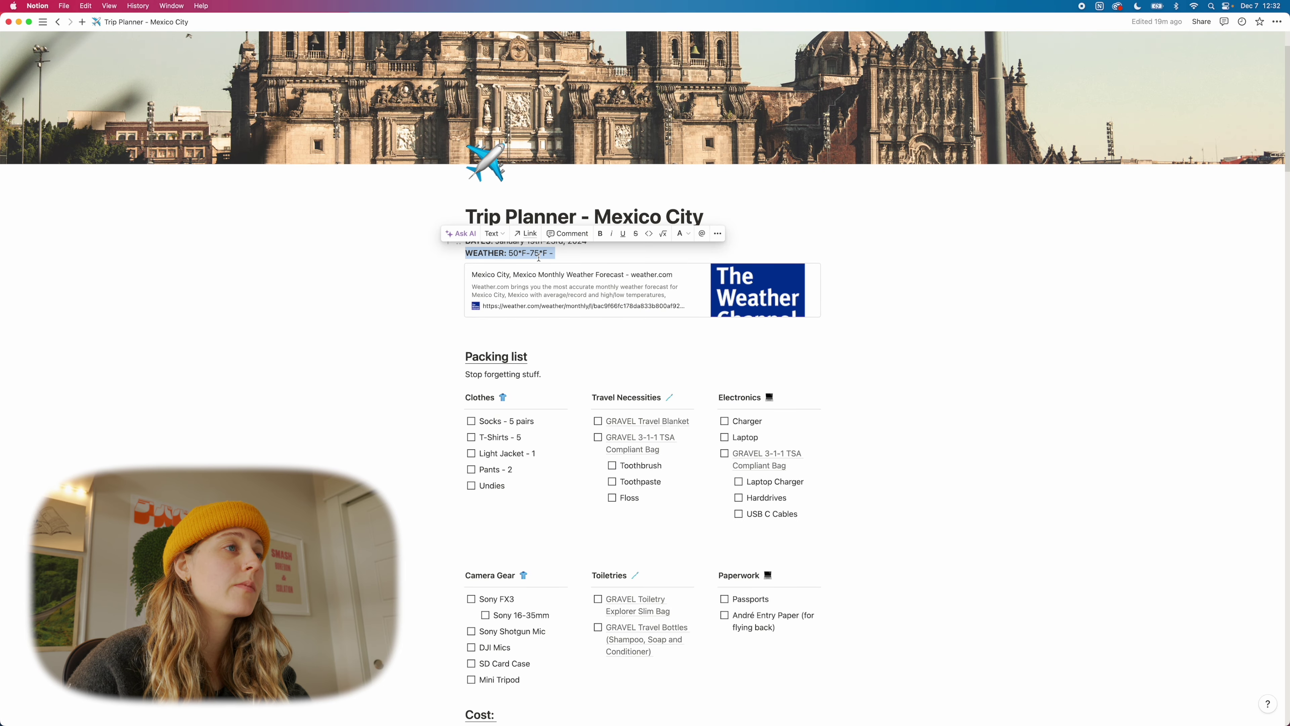
pyautogui.click(555, 254)
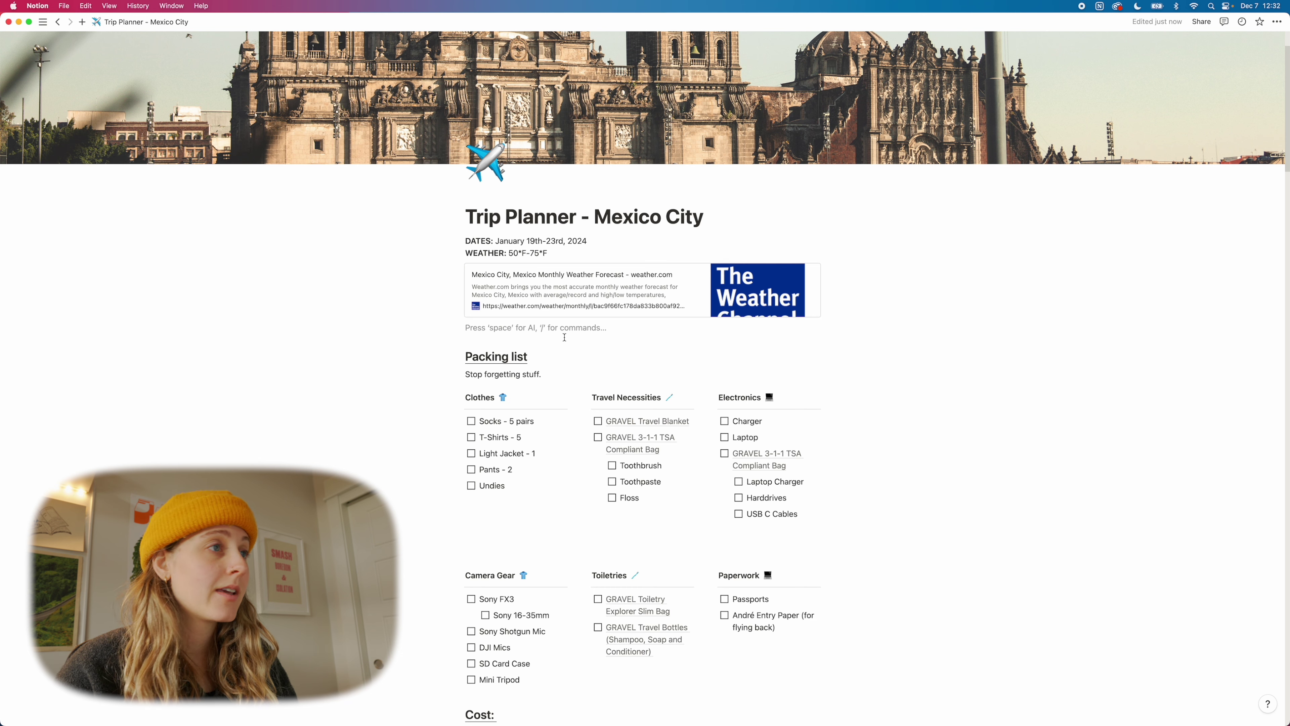
pyautogui.scroll(-4, 565, 337)
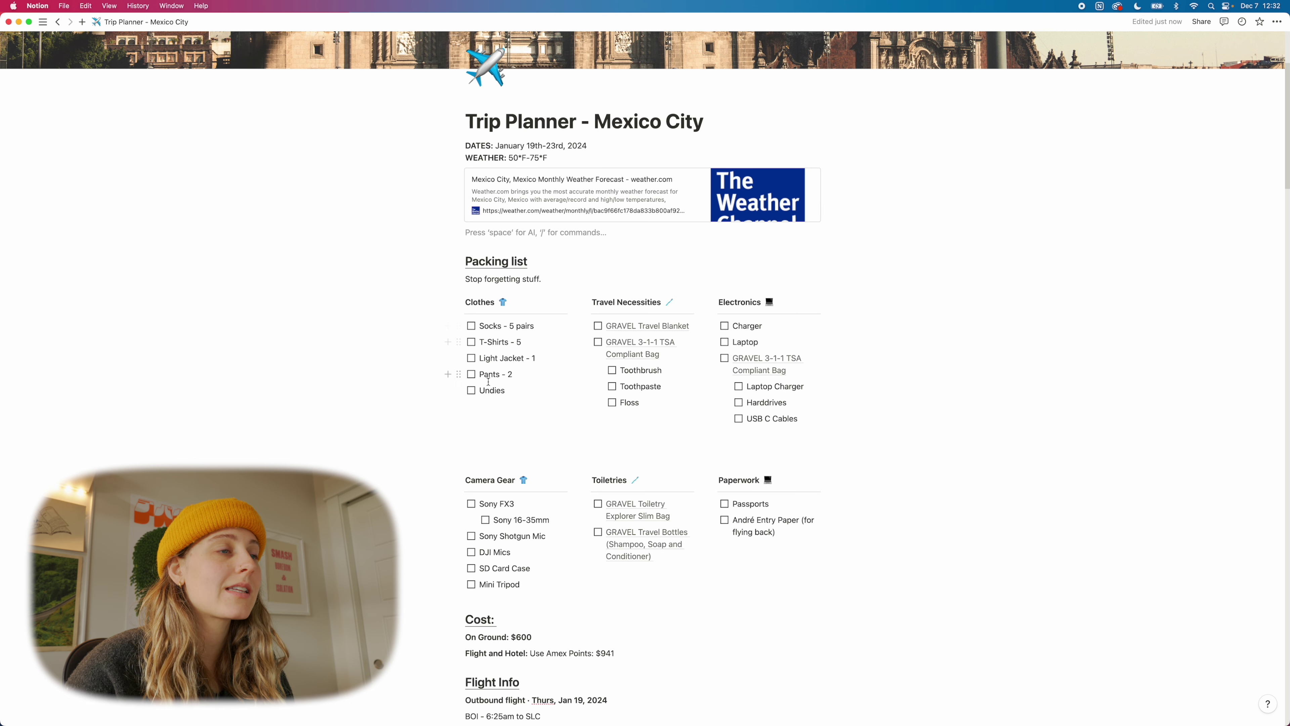
pyautogui.scroll(-2, 488, 381)
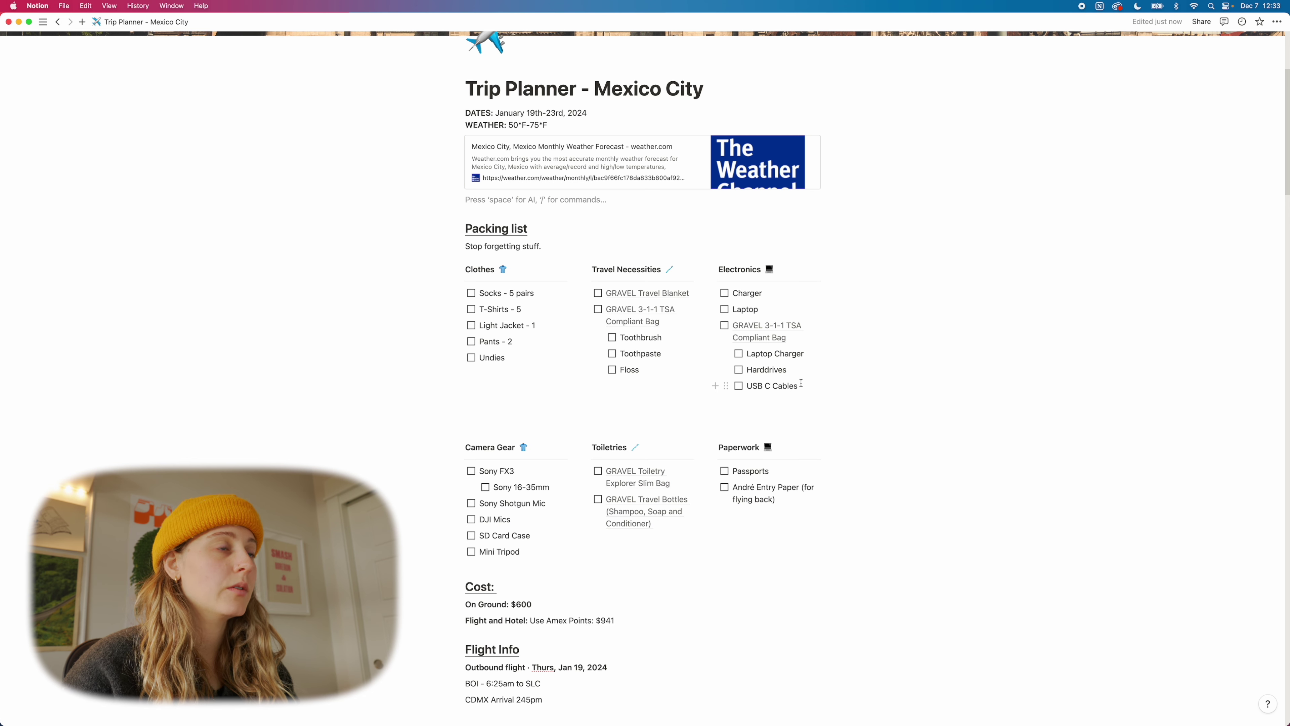
pyautogui.scroll(-2, 801, 383)
pyautogui.scroll(-5, 801, 383)
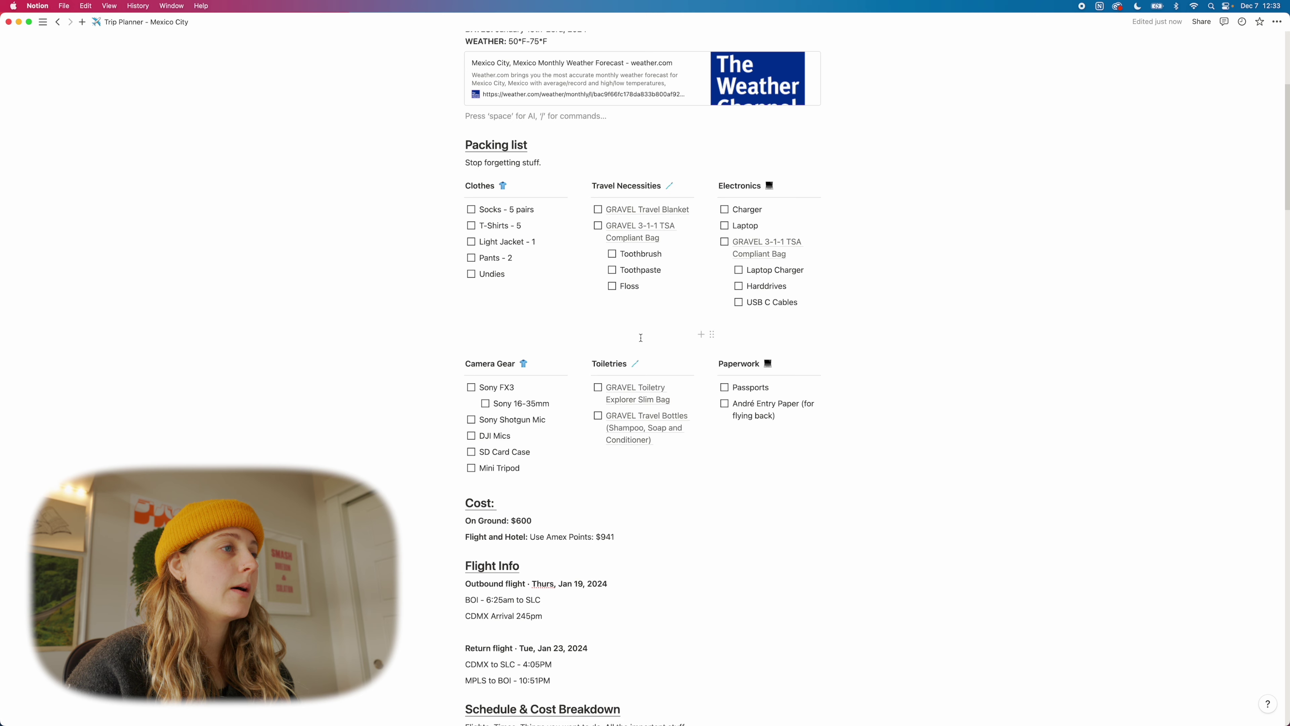
pyautogui.scroll(-1, 488, 376)
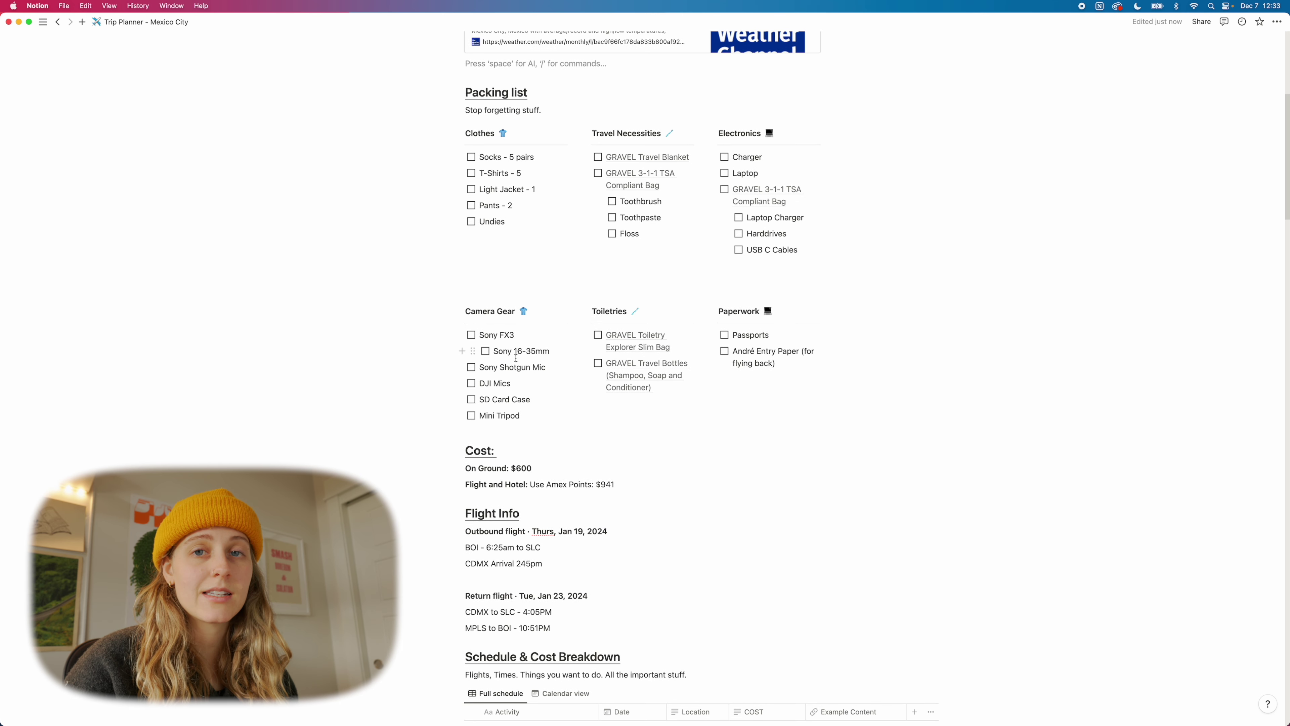
pyautogui.scroll(-5, 516, 357)
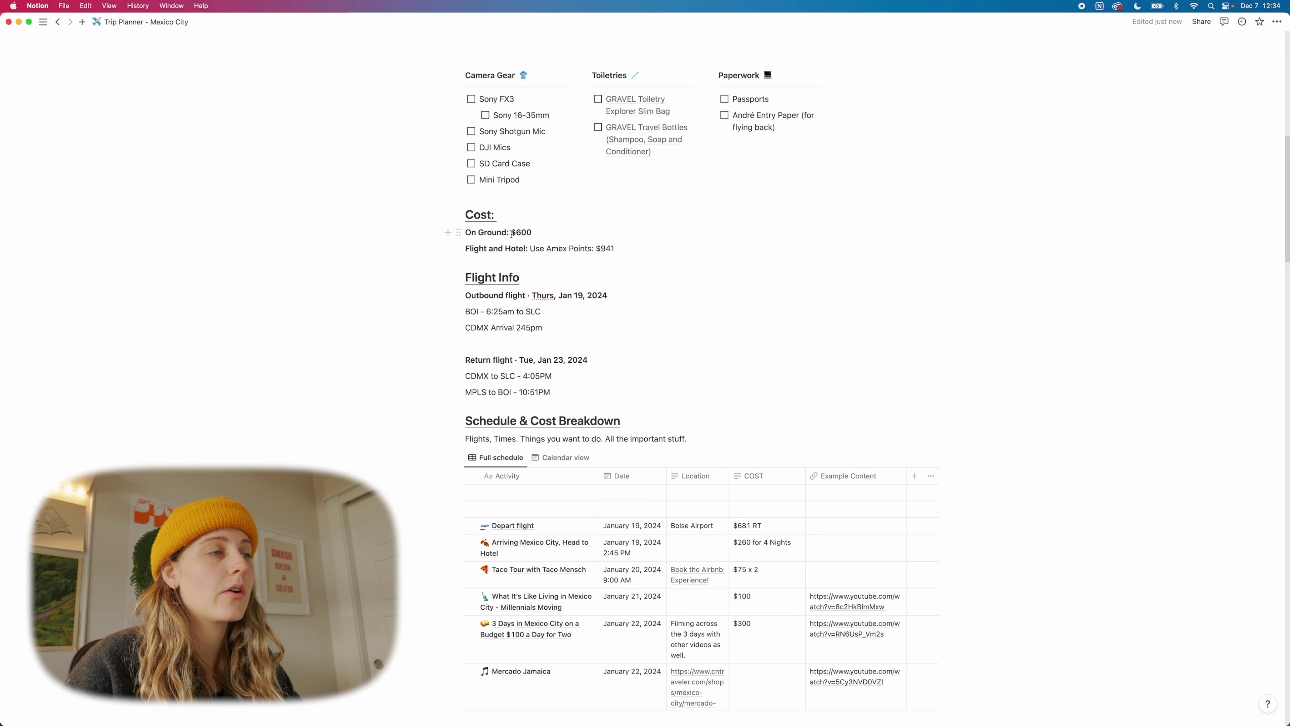
pyautogui.scroll(-1, 511, 234)
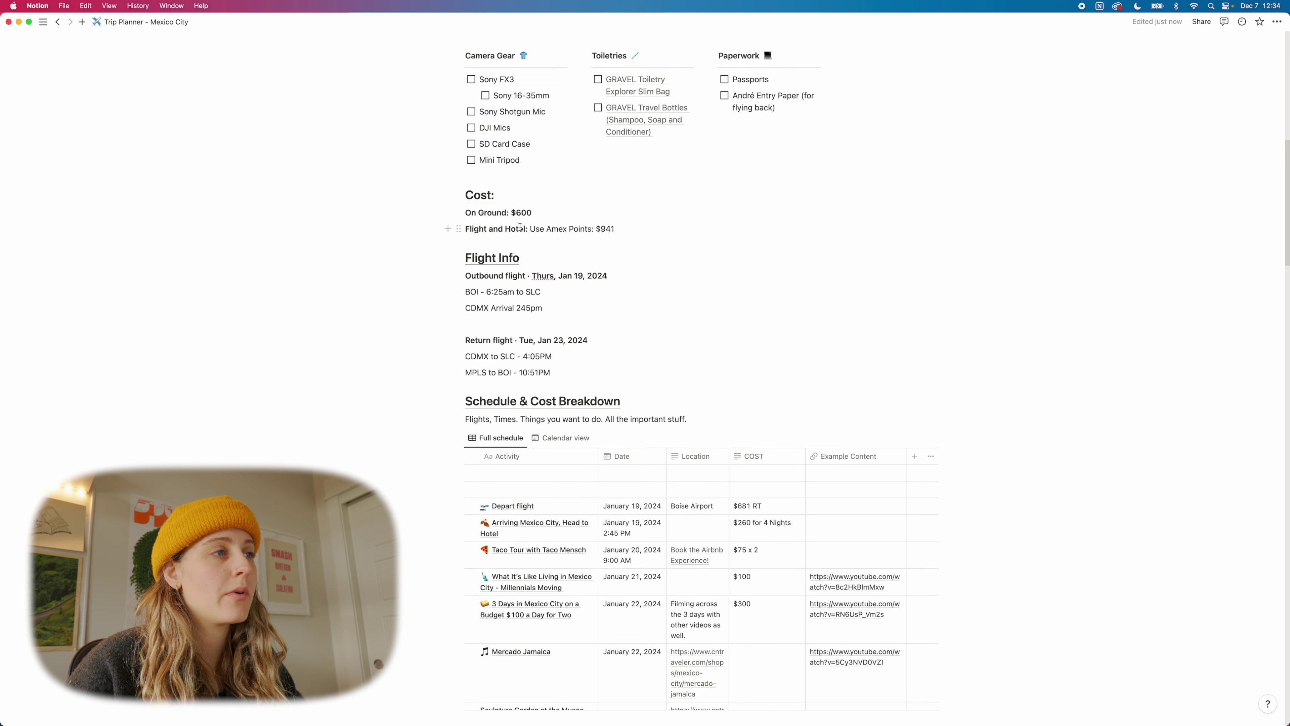
pyautogui.scroll(-1, 501, 248)
pyautogui.scroll(-1, 501, 248)
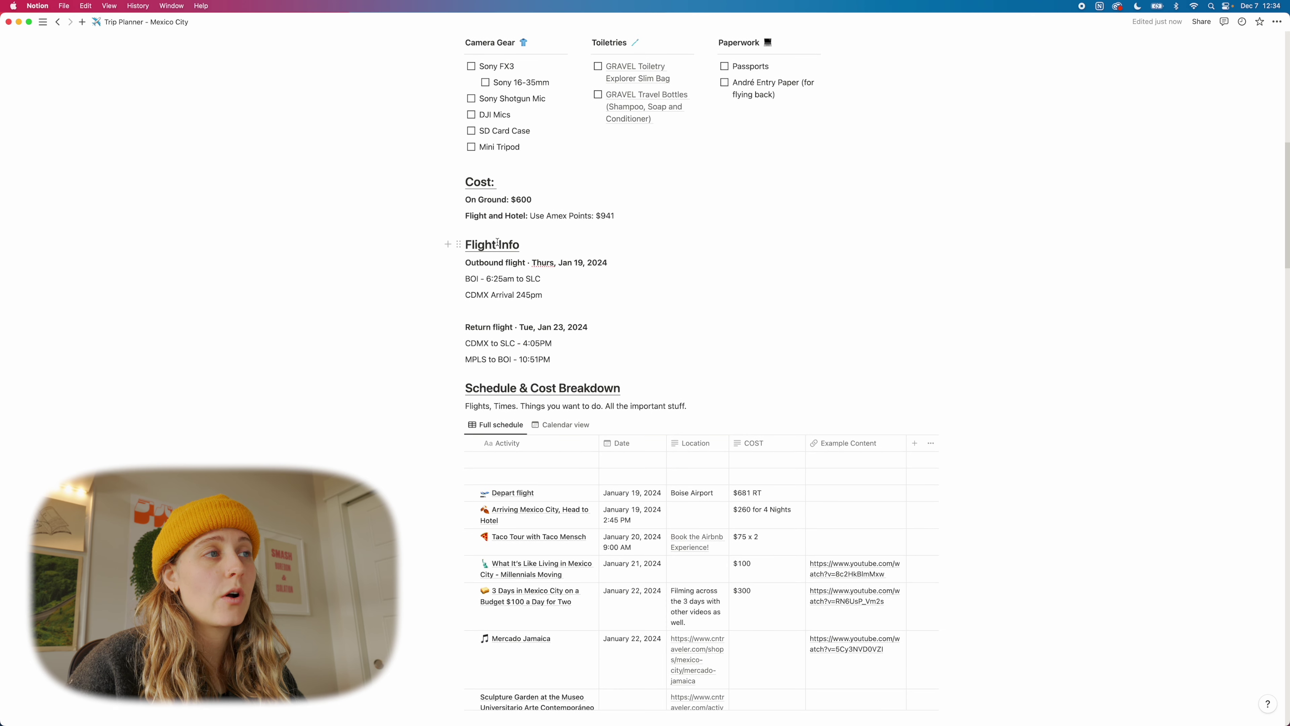
pyautogui.tripleClick(501, 248)
pyautogui.click(506, 257)
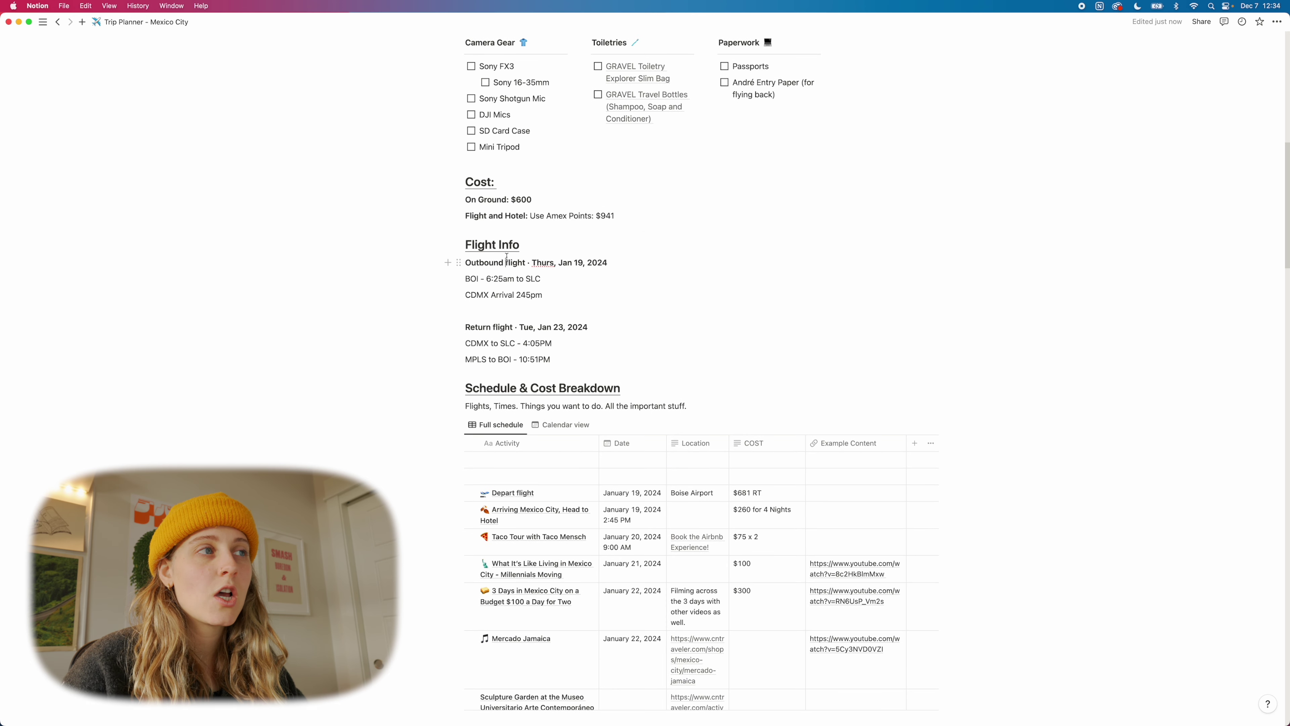
pyautogui.scroll(-10, 507, 258)
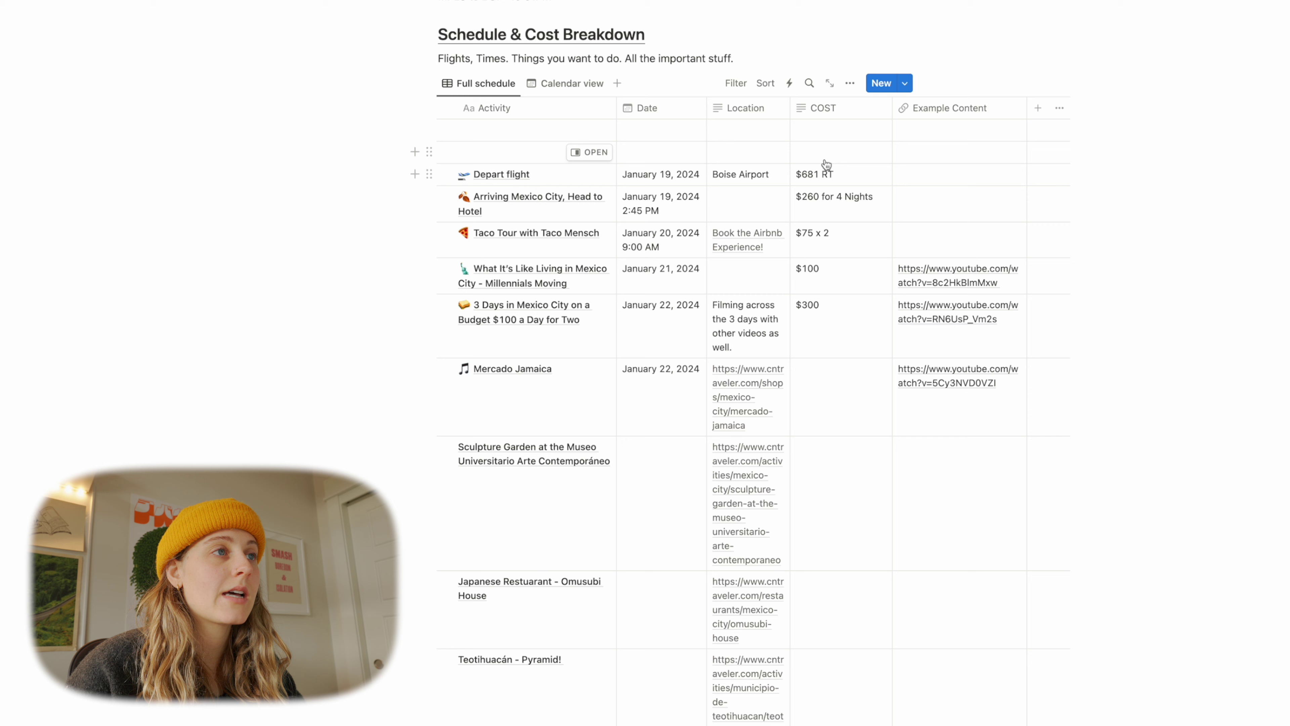
# Select the arrival date and Omusubi House cells, then edit the Sculpture Garden activity name
pyautogui.click(638, 218)
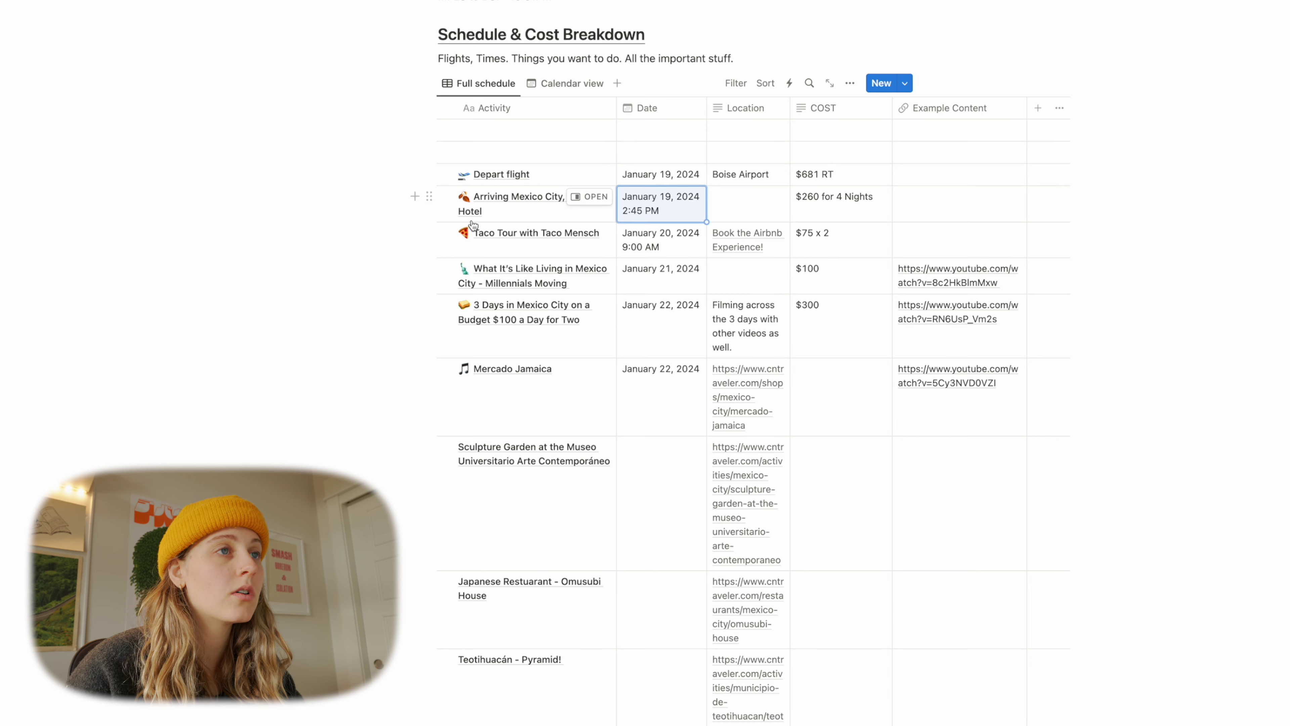
pyautogui.click(373, 222)
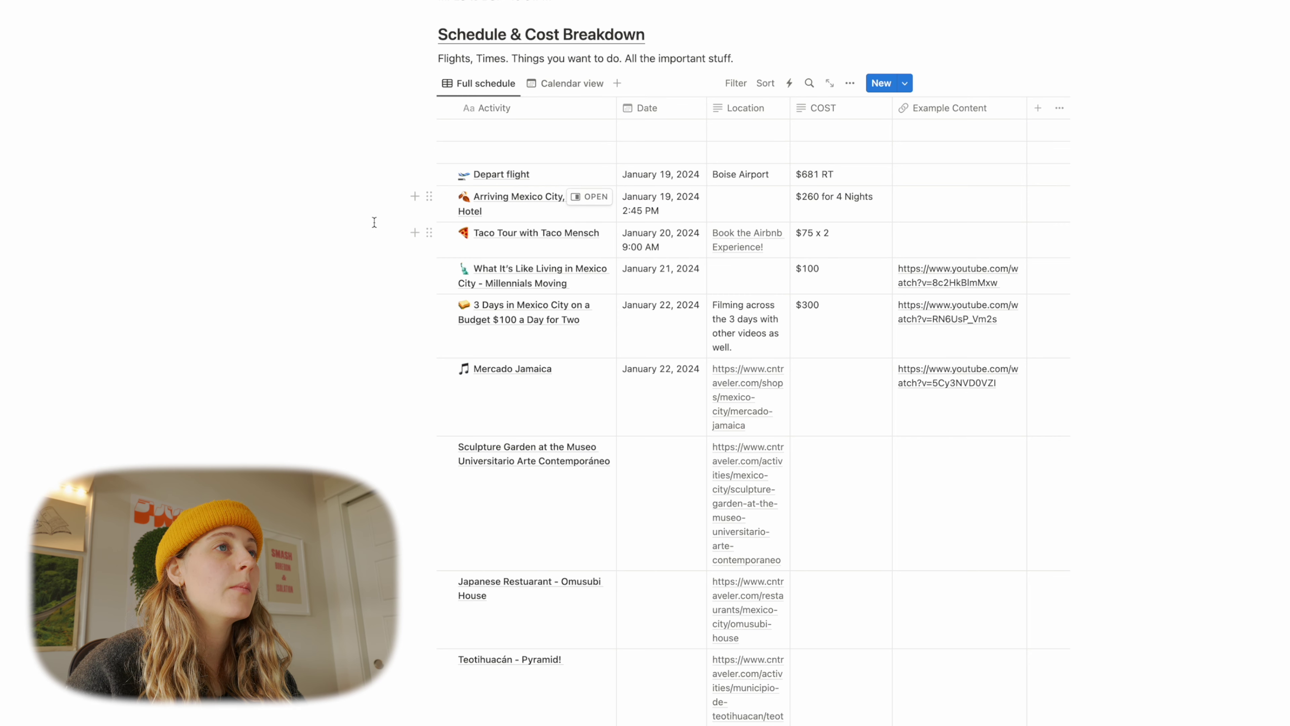
pyautogui.click(533, 625)
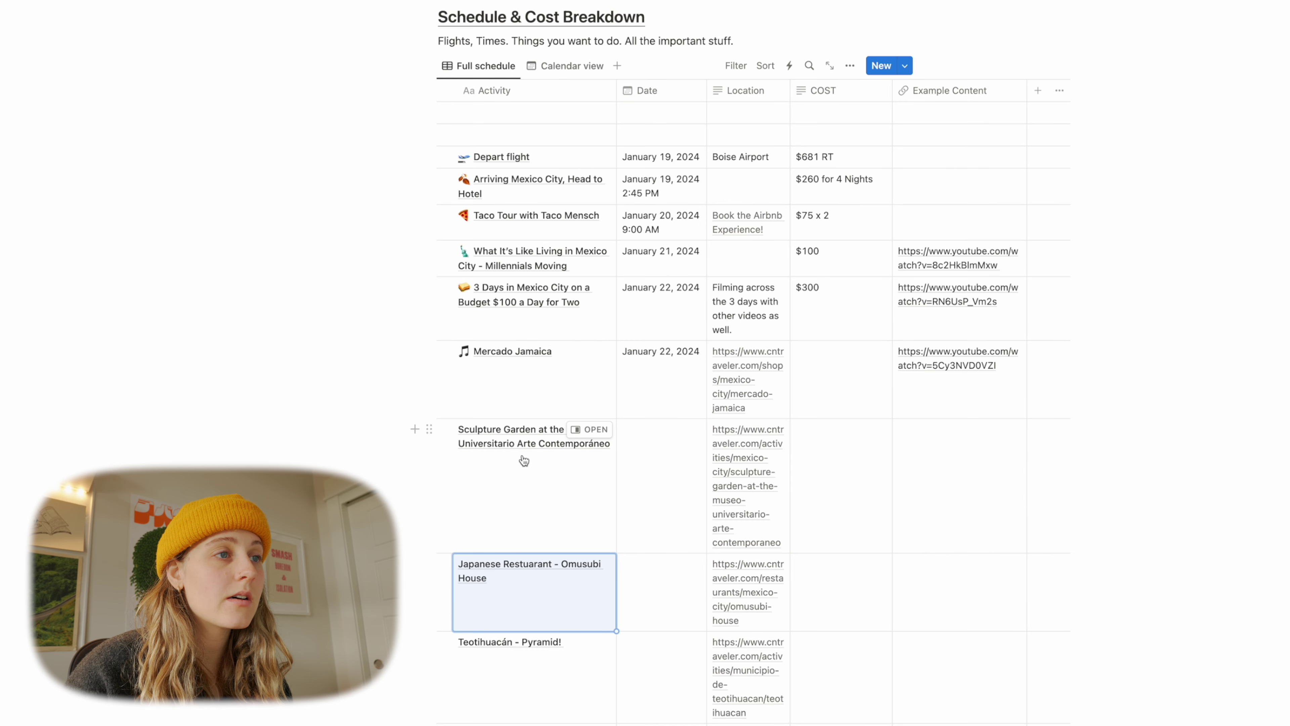
pyautogui.click(452, 425)
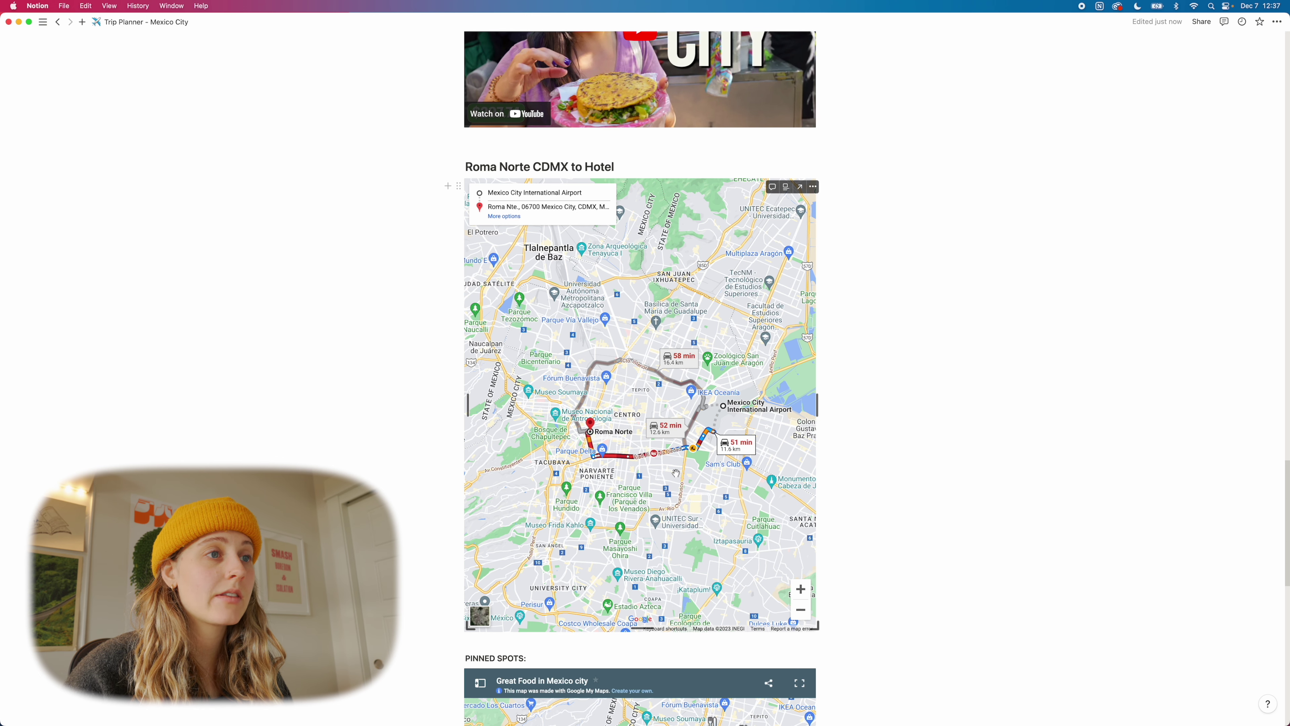
pyautogui.scroll(-1, 746, 368)
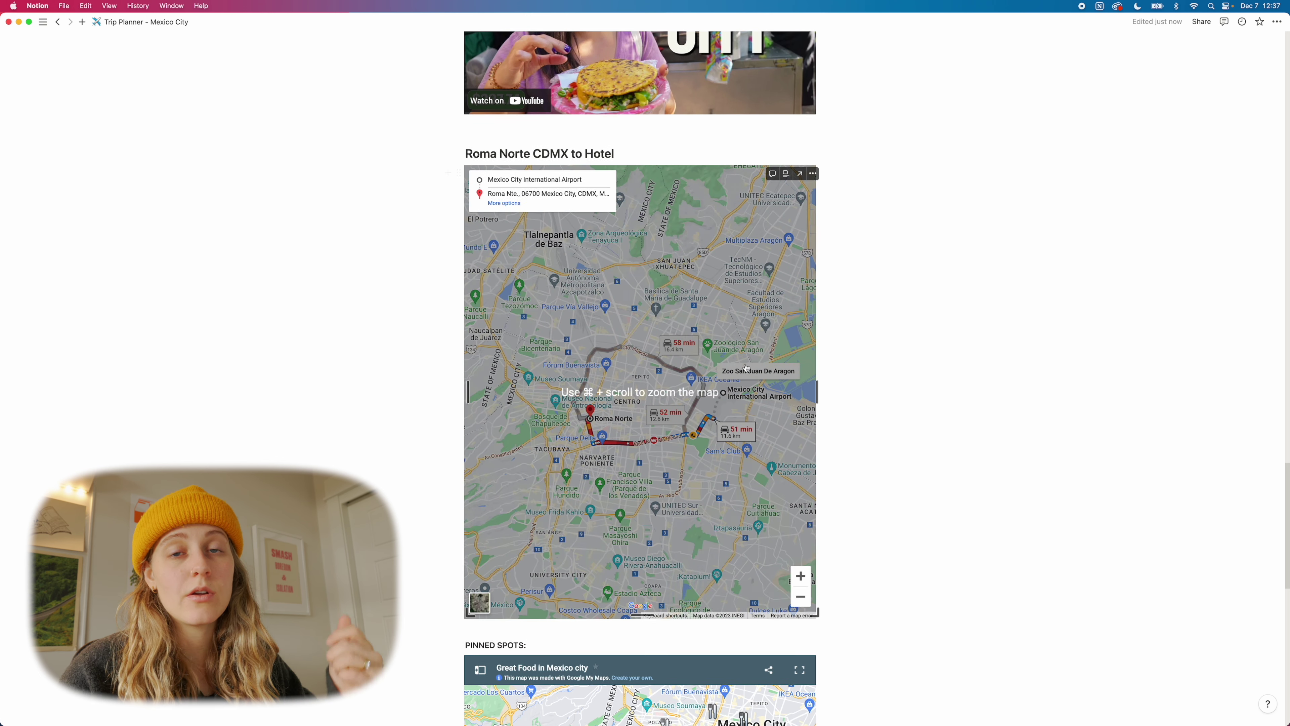
pyautogui.scroll(-10, 746, 368)
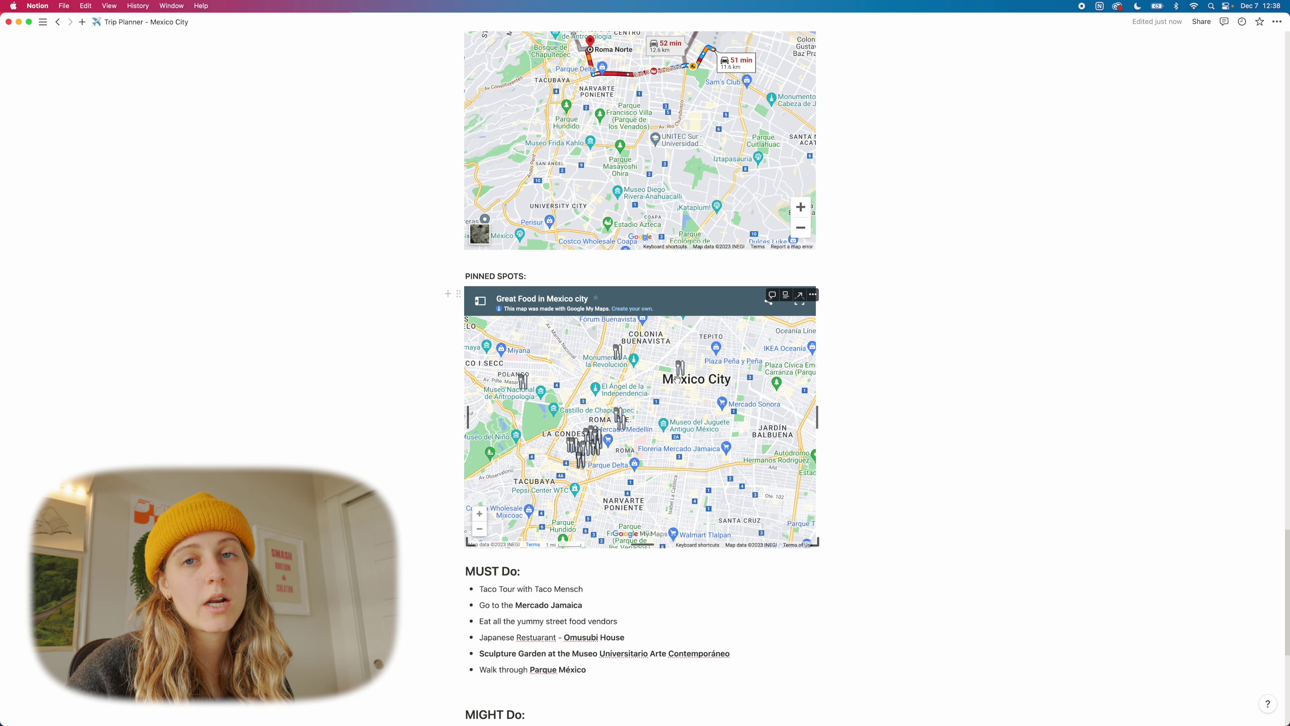
# Scroll down to the Pinned Spots map and place the caret at the MIGHT Do heading
pyautogui.scroll(-1, 677, 379)
pyautogui.scroll(-5, 543, 660)
pyautogui.click(542, 441)
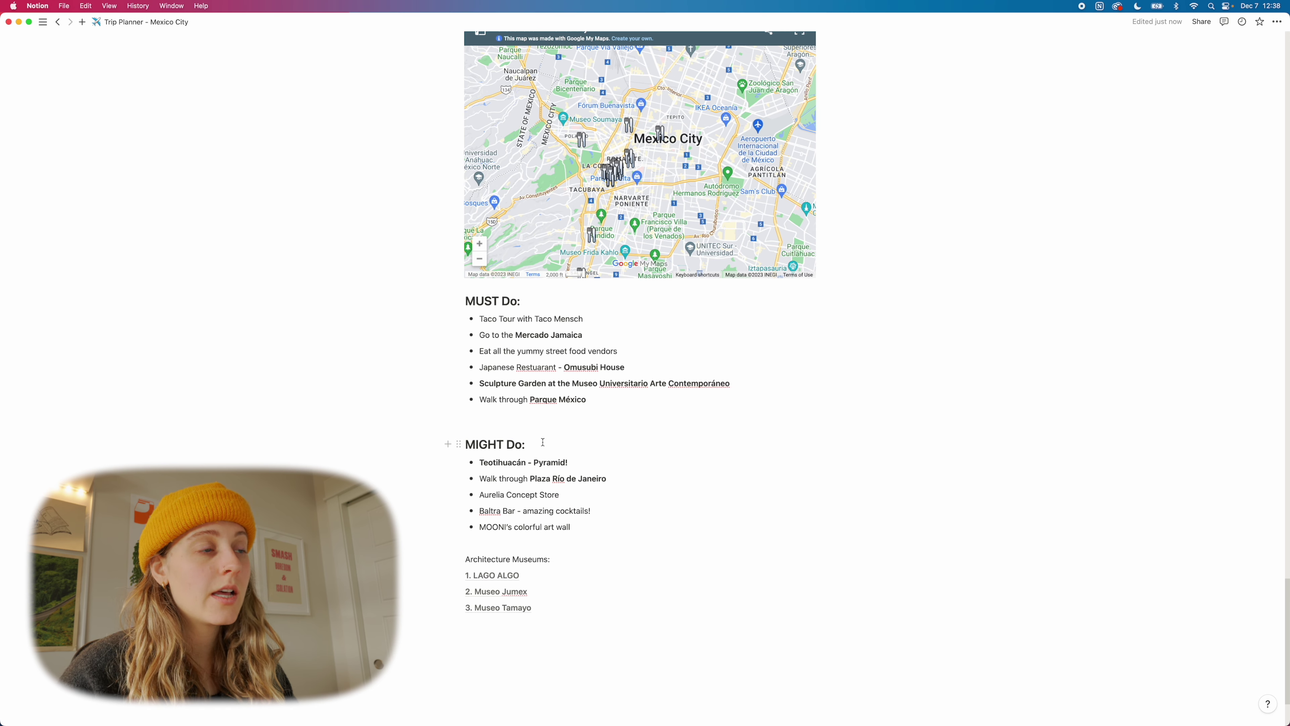
# Scroll up to the bottom of the activities table and the Inspiration Videos heading
pyautogui.scroll(20, 543, 442)
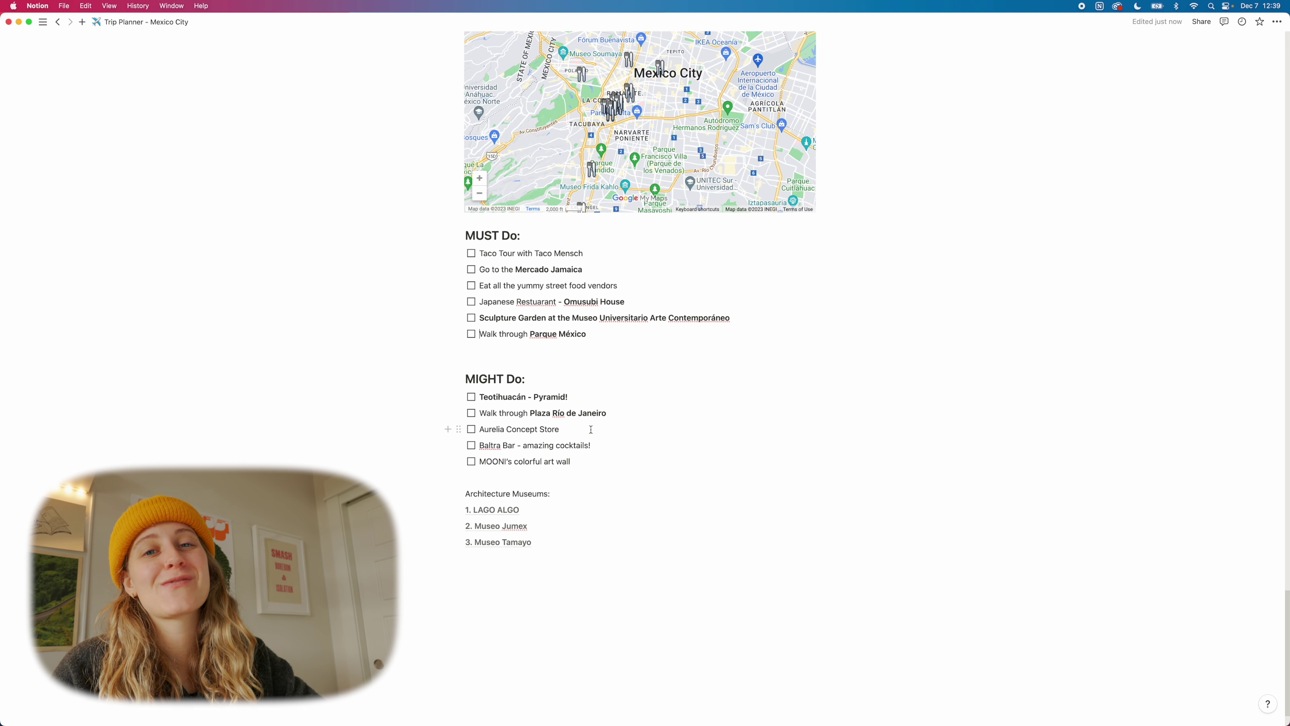
# Scroll further up the trip page toward the MUST Do and MIGHT Do lists
pyautogui.scroll(1, 591, 429)
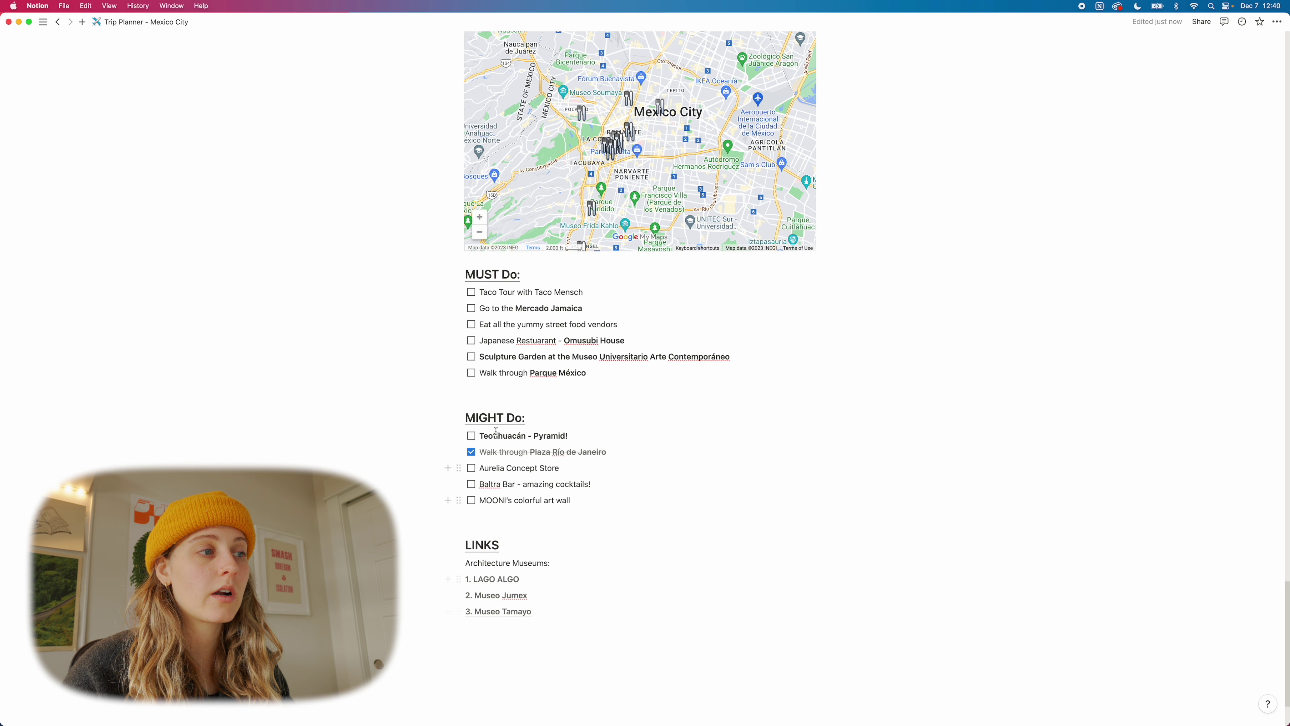
# Uncheck the Plaza Río de Janeiro walk and delete the blank lines above LINKS and MIGHT Do
pyautogui.click(471, 452)
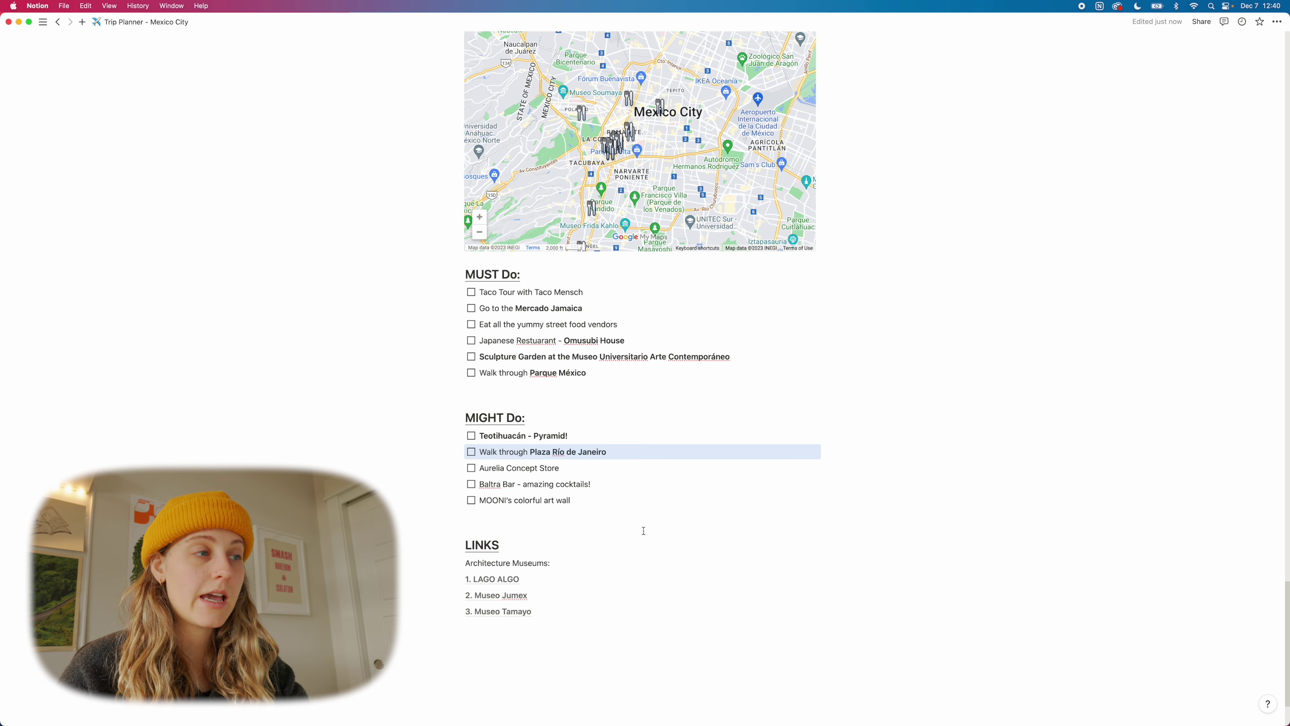
pyautogui.click(644, 531)
pyautogui.press('BackSpace')
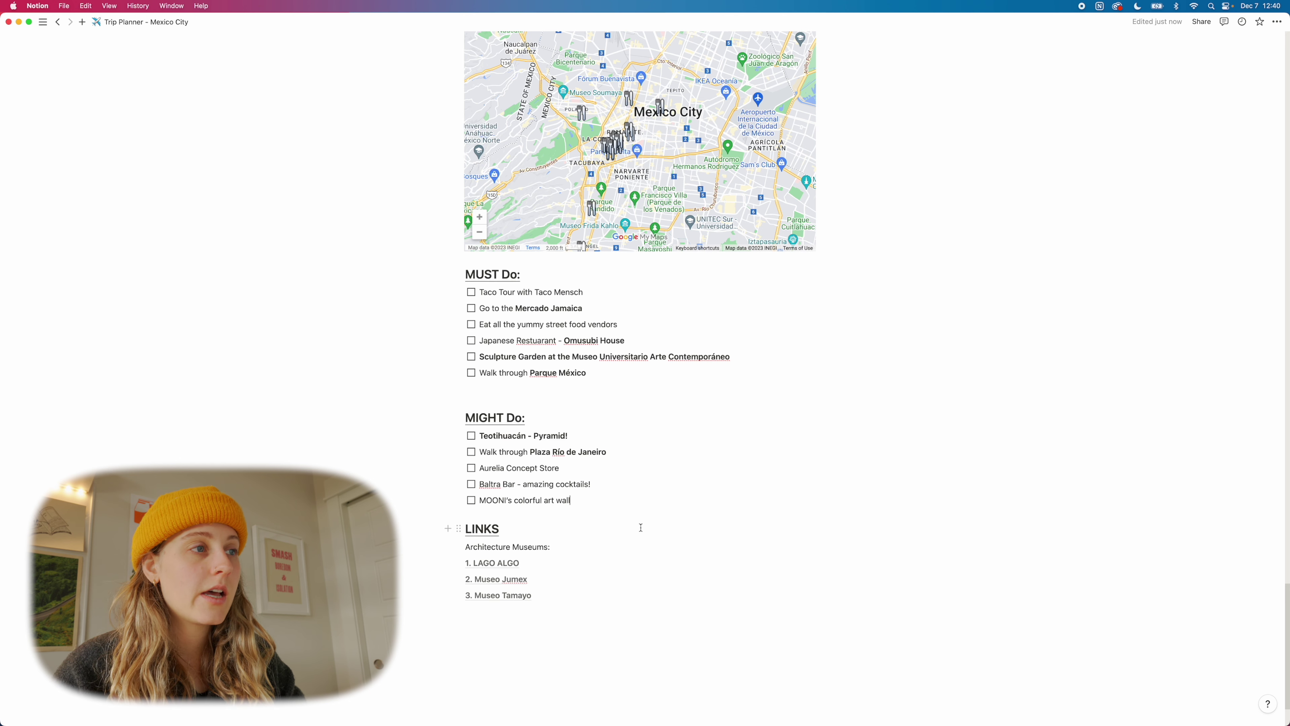
pyautogui.click(581, 389)
pyautogui.press('BackSpace')
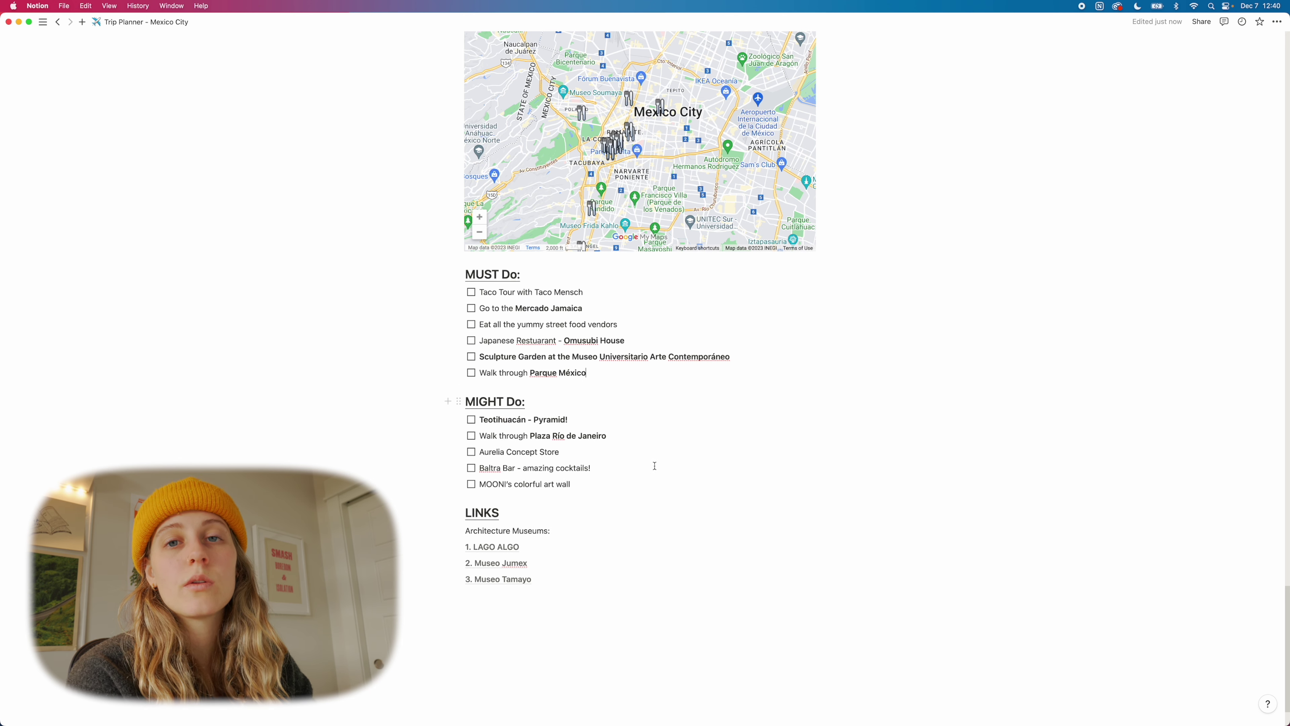